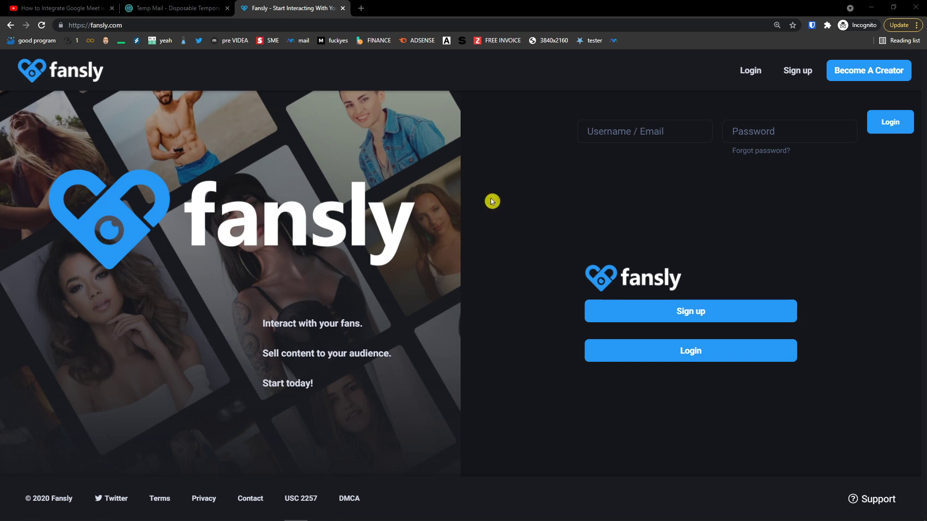
# Step: Open the Fansly application link from the YouTube video description in a new tab and bring it forward
pyautogui.click(74, 5)
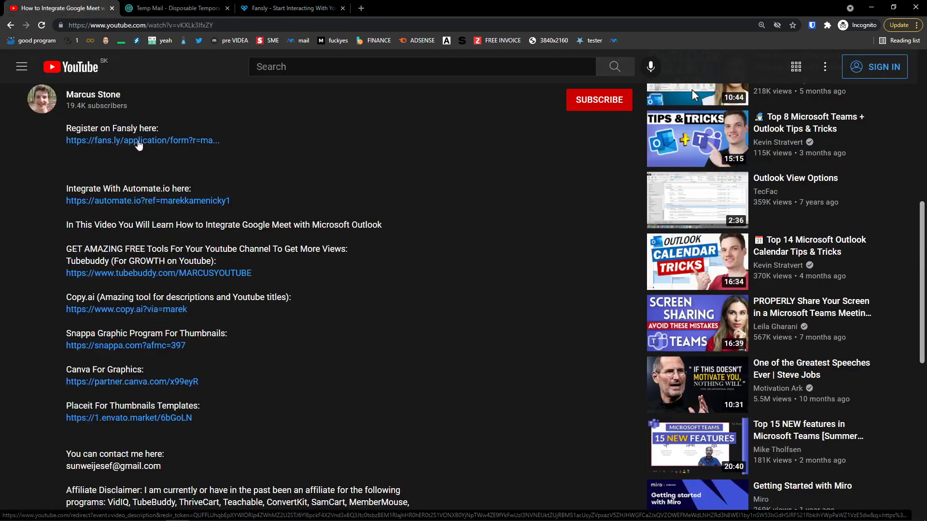
pyautogui.middleClick(145, 145)
pyautogui.moveTo(165, 3); pyautogui.dragTo(269, 6)
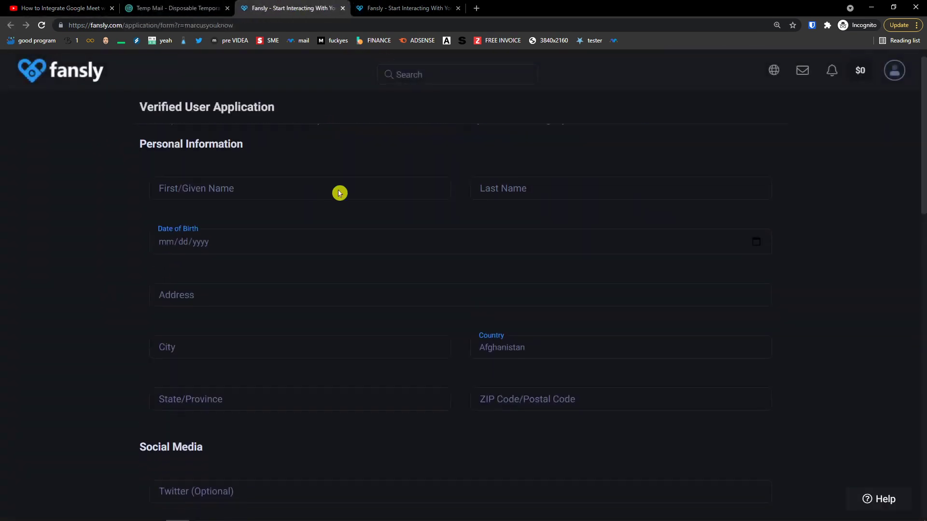
# Step: Log out of the current Fansly account from the avatar menu
pyautogui.scroll(-10, 344, 194)
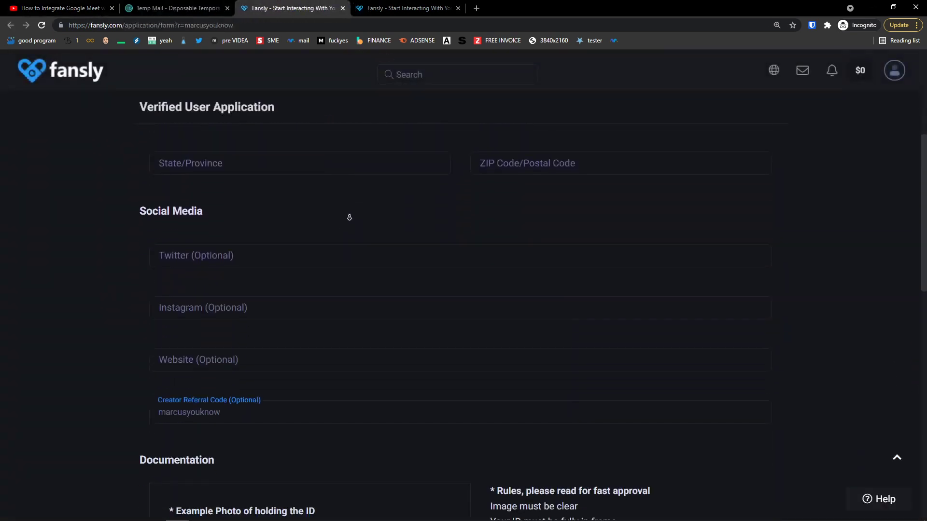
pyautogui.scroll(10, 351, 246)
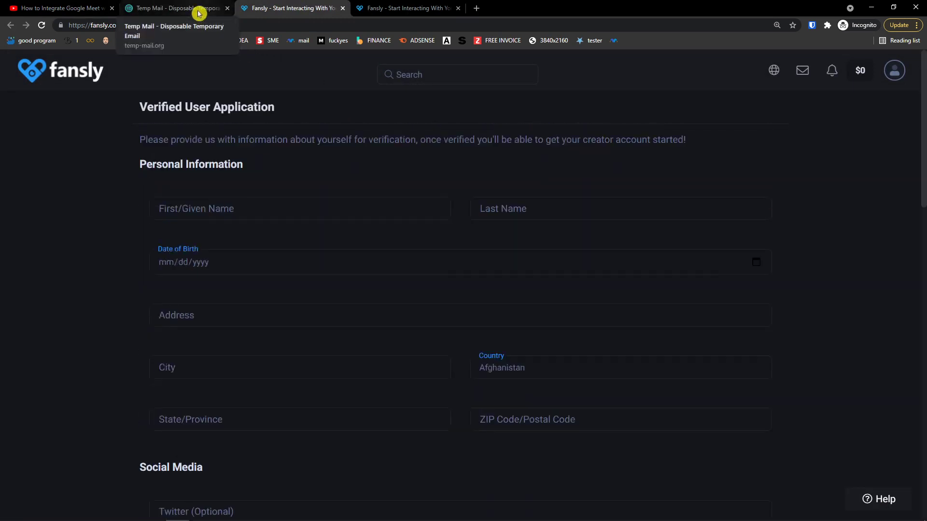
pyautogui.click(901, 72)
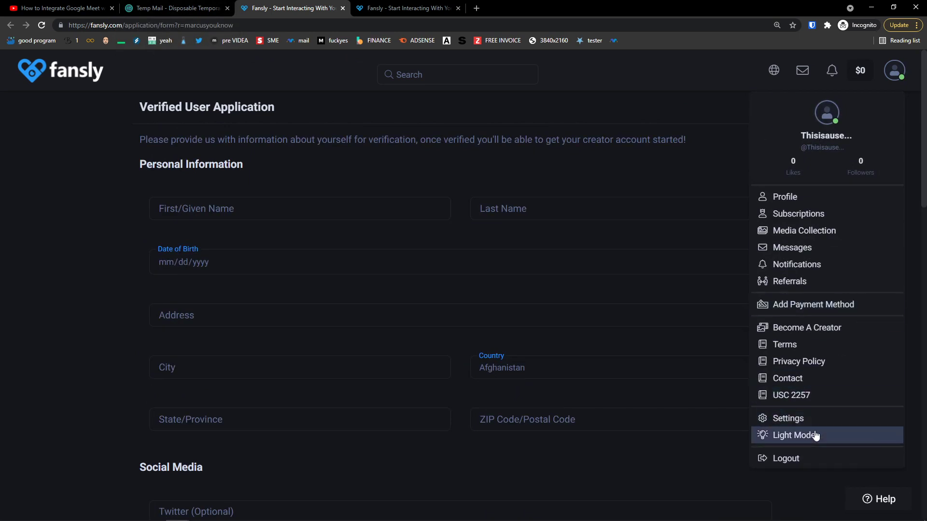
pyautogui.click(809, 459)
# Step: Reopen the application link from the YouTube description and start signing up for a new account
pyautogui.click(176, 8)
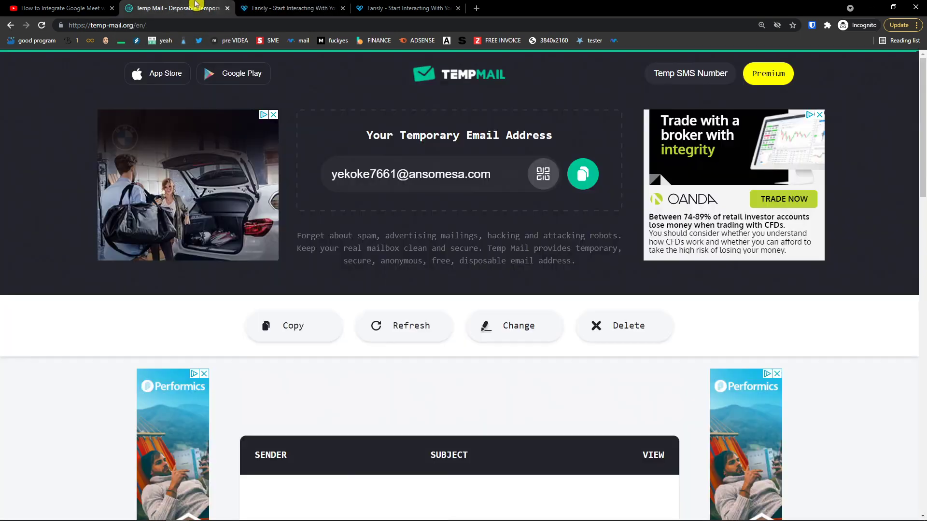
pyautogui.click(289, 8)
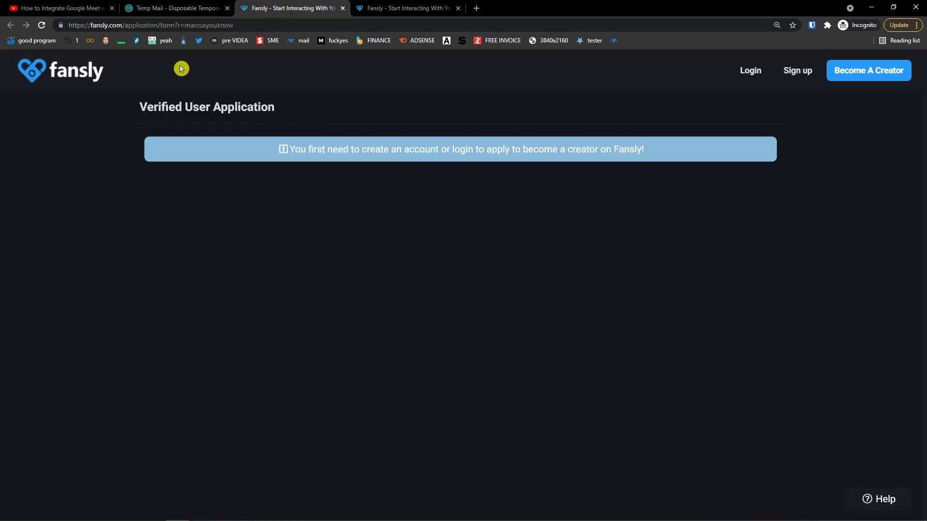
pyautogui.click(49, 8)
pyautogui.middleClick(151, 151)
pyautogui.click(310, 9)
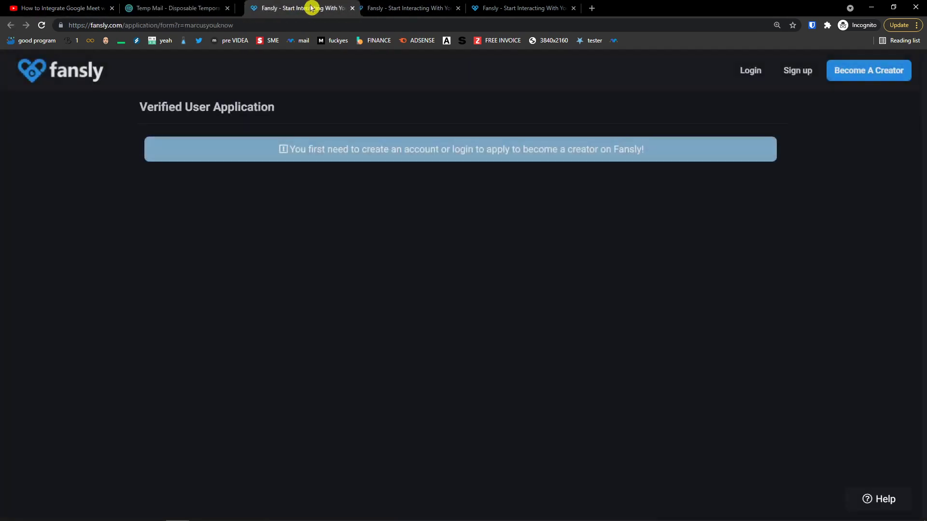
pyautogui.moveTo(239, 144); pyautogui.dragTo(637, 149)
pyautogui.click(669, 159)
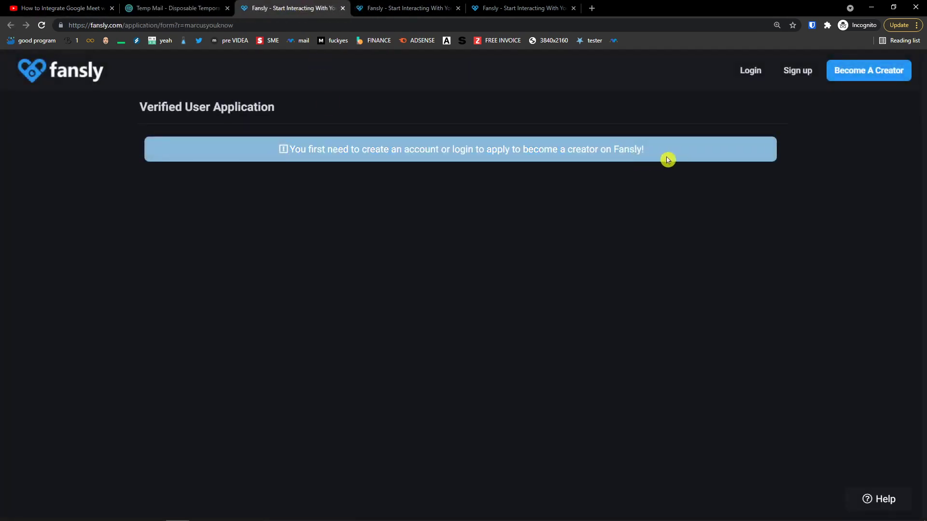
pyautogui.click(797, 73)
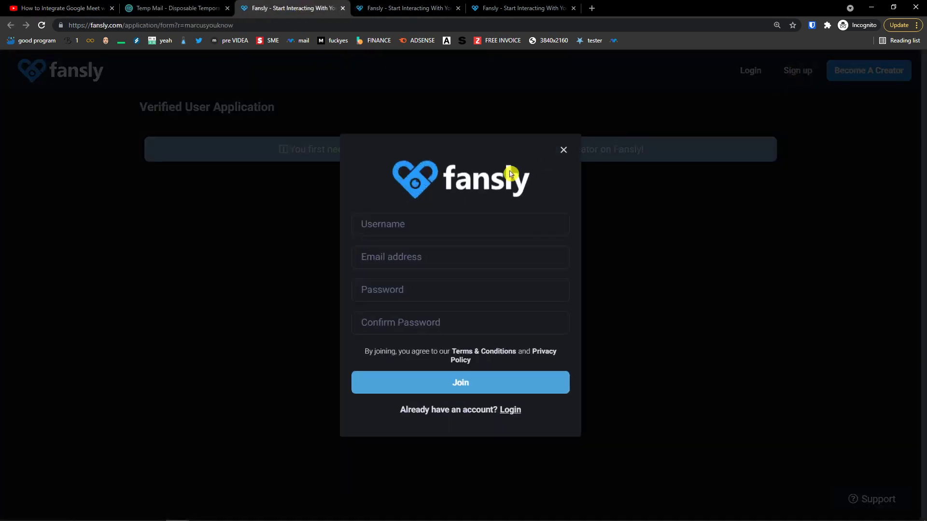
# Step: Enter username 'thisistutorialforyoutube', paste the Temp Mail address as email, and enter and confirm a password
pyautogui.click(497, 221)
pyautogui.write('thisistutorialf')
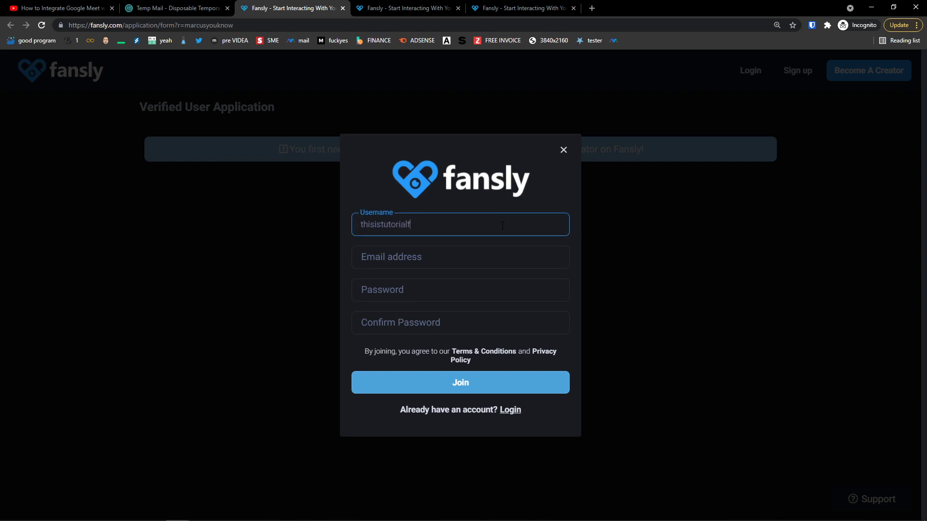
pyautogui.write('oryoutube')
pyautogui.press('Tab')
pyautogui.click(207, 8)
pyautogui.click(581, 174)
pyautogui.hotkey('ctrl', 'c')
pyautogui.hotkey('ctrl', 'Tab')
pyautogui.hotkey('ctrl', 'v')
pyautogui.press('Tab')
pyautogui.write('*********')
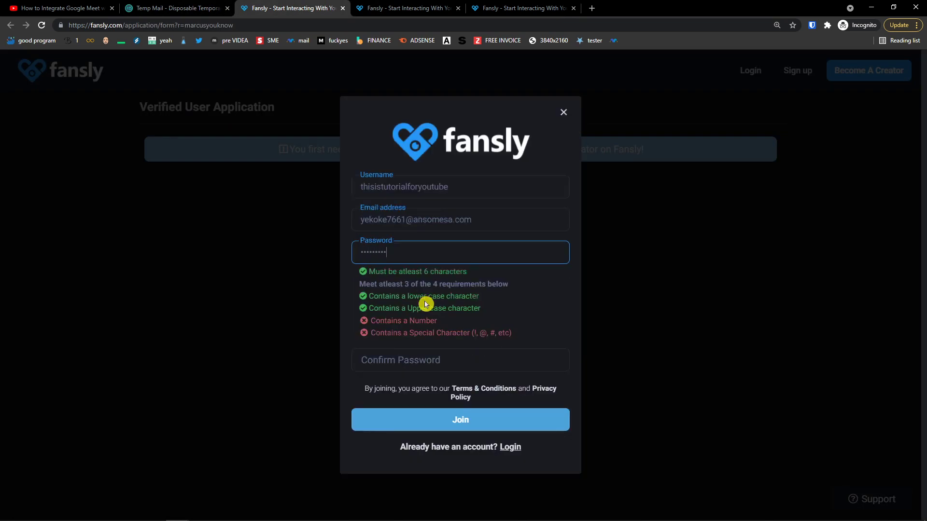
pyautogui.write('**')
pyautogui.press('Tab')
pyautogui.write('*********')
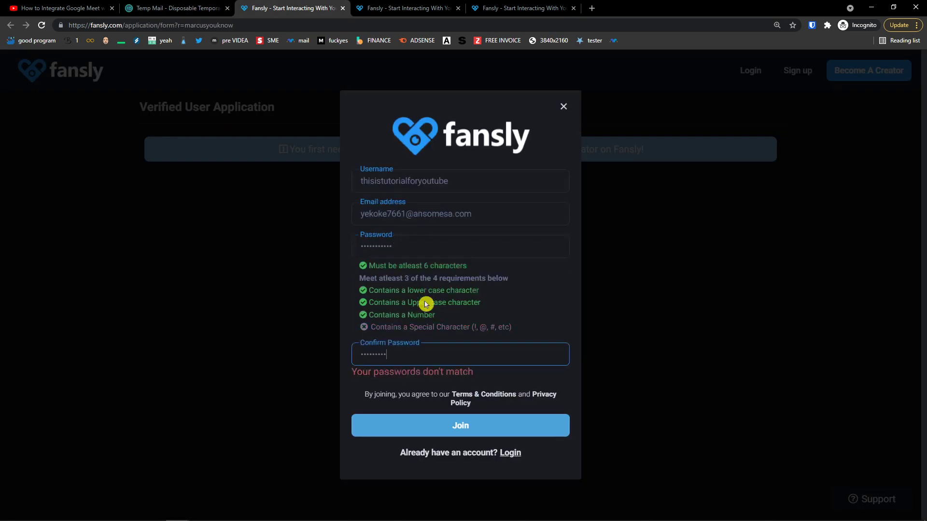
pyautogui.write('**')
# Step: Submit the sign-up, replace the rejected username with 'just', and submit again
pyautogui.click(453, 418)
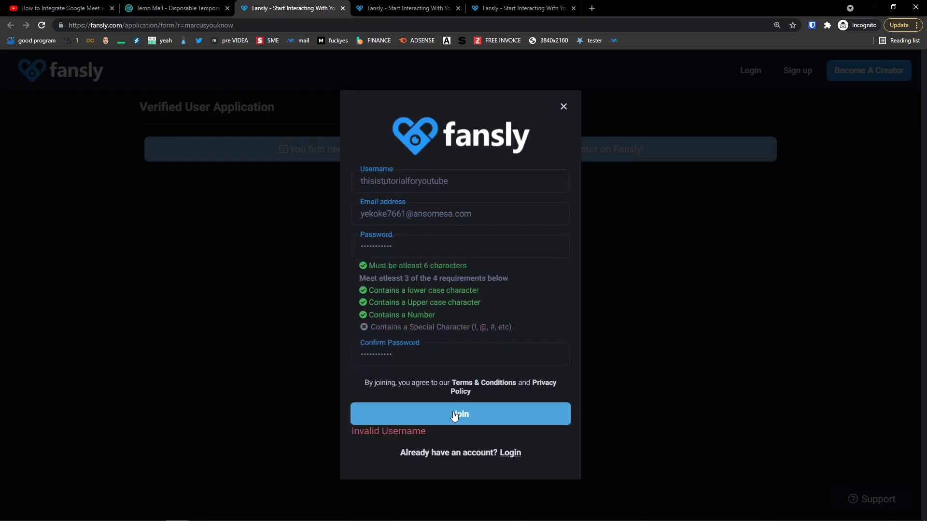
pyautogui.moveTo(450, 182); pyautogui.dragTo(314, 188)
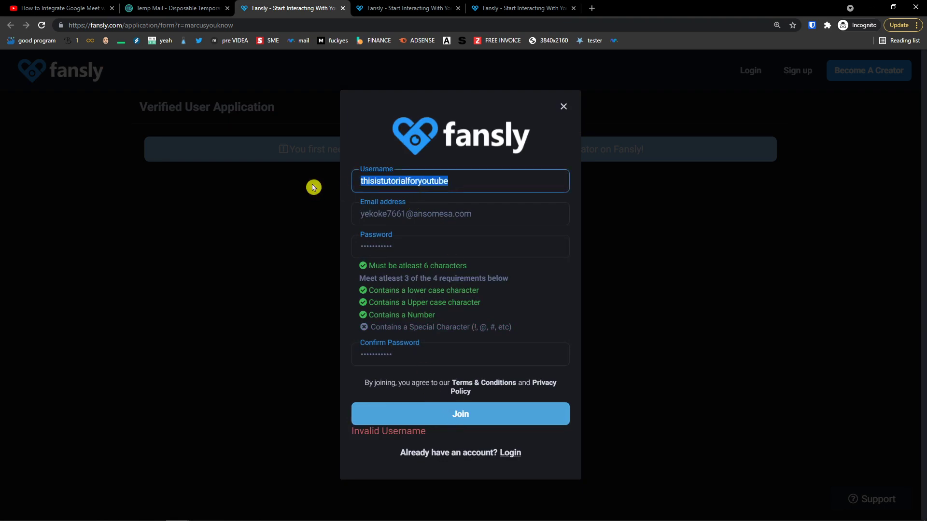
pyautogui.write('justutorialos')
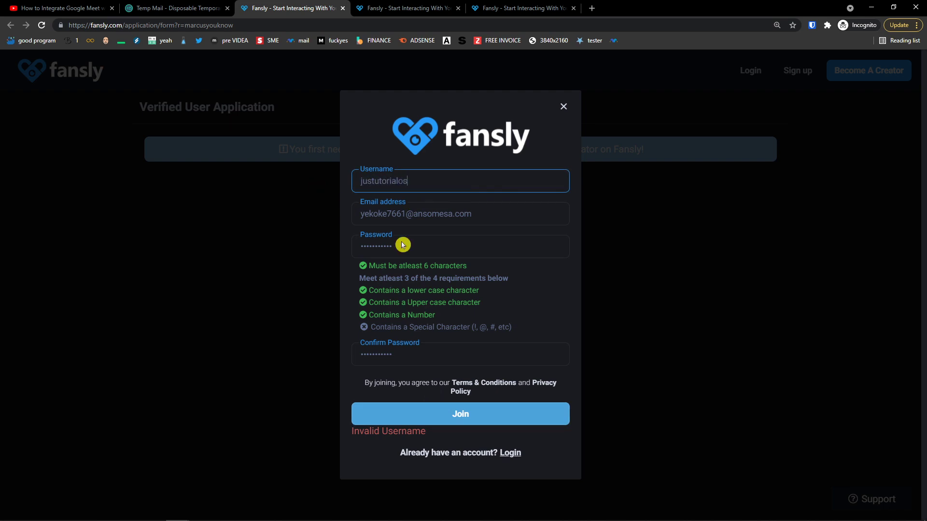
pyautogui.click(456, 412)
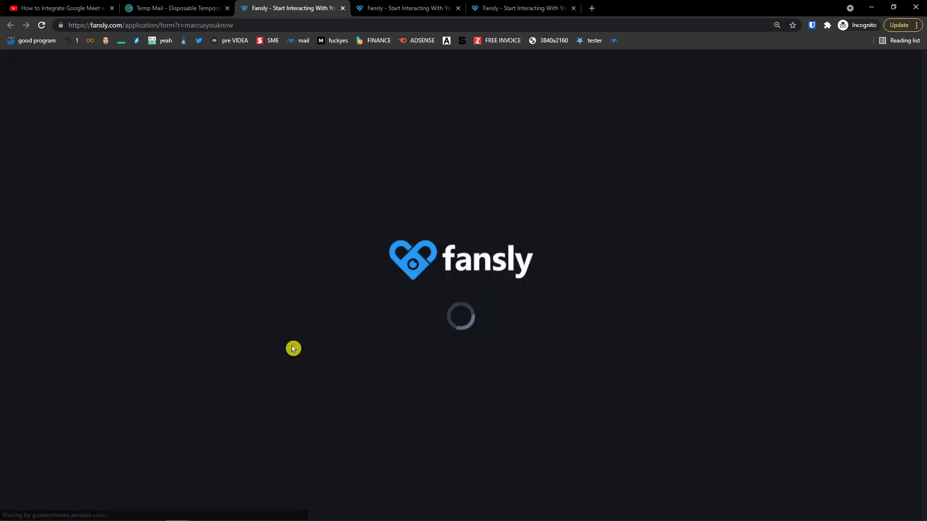
# Step: Refresh the Temp Mail inbox, open the Fansly email, and follow its verification link
pyautogui.click(182, 6)
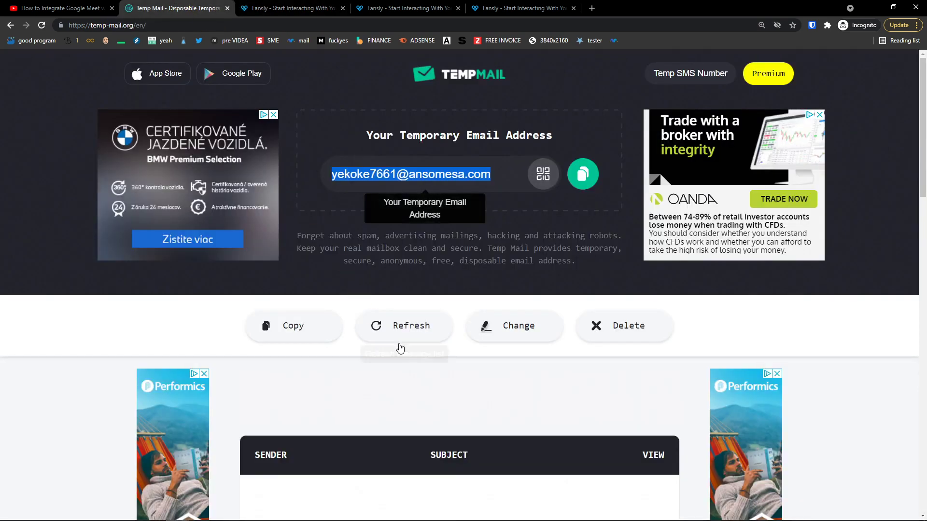
pyautogui.click(427, 337)
pyautogui.scroll(-3, 434, 372)
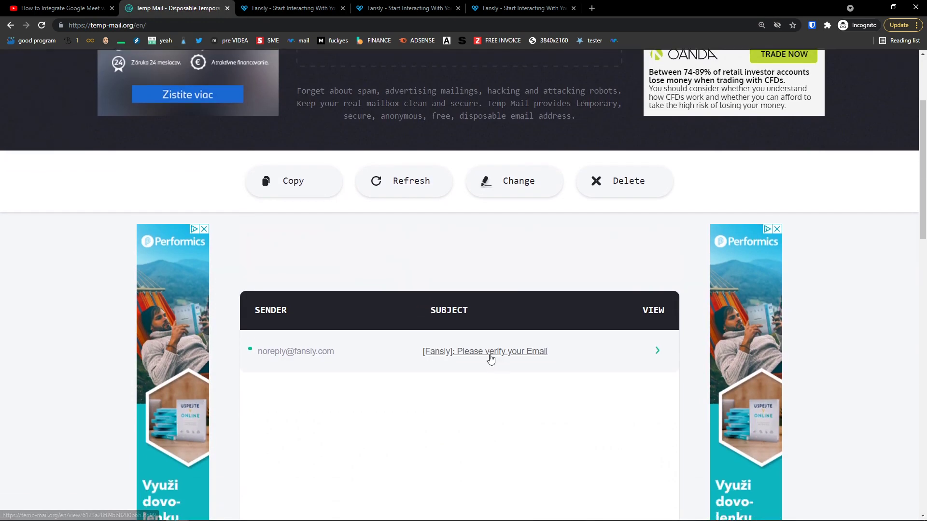
pyautogui.click(430, 356)
pyautogui.scroll(-4, 482, 359)
pyautogui.click(420, 309)
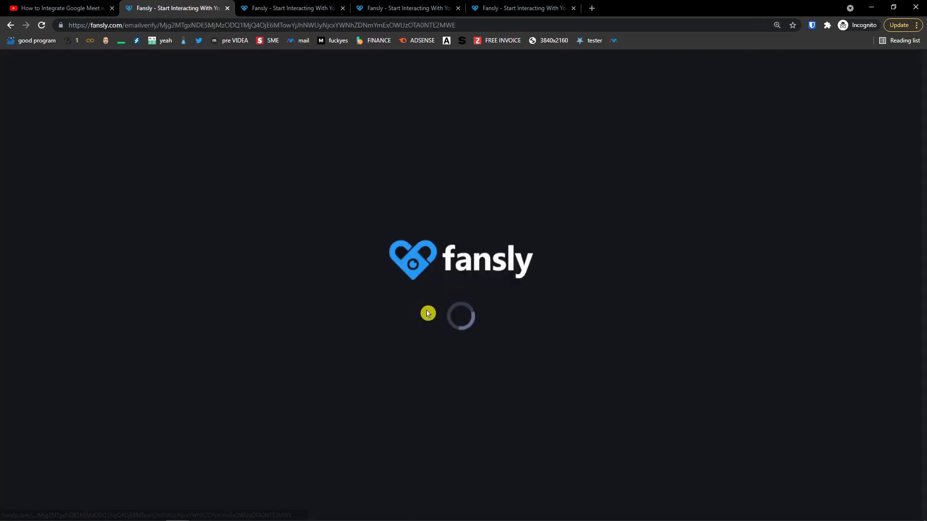
# Step: Reopen the Verified User Application link from the YouTube description in a new tab
pyautogui.click(75, 8)
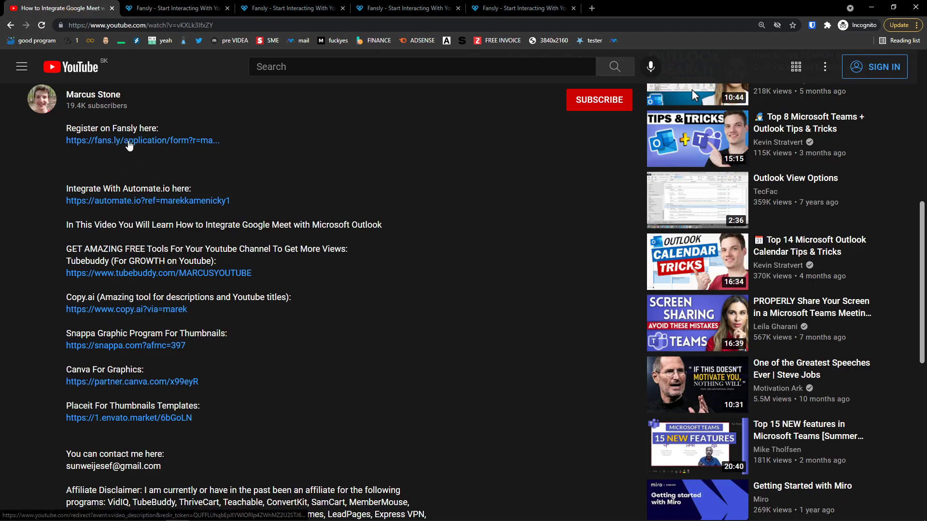
pyautogui.scroll(1, 128, 144)
pyautogui.scroll(-1, 128, 148)
pyautogui.middleClick(129, 145)
pyautogui.moveTo(176, 8); pyautogui.dragTo(367, 10)
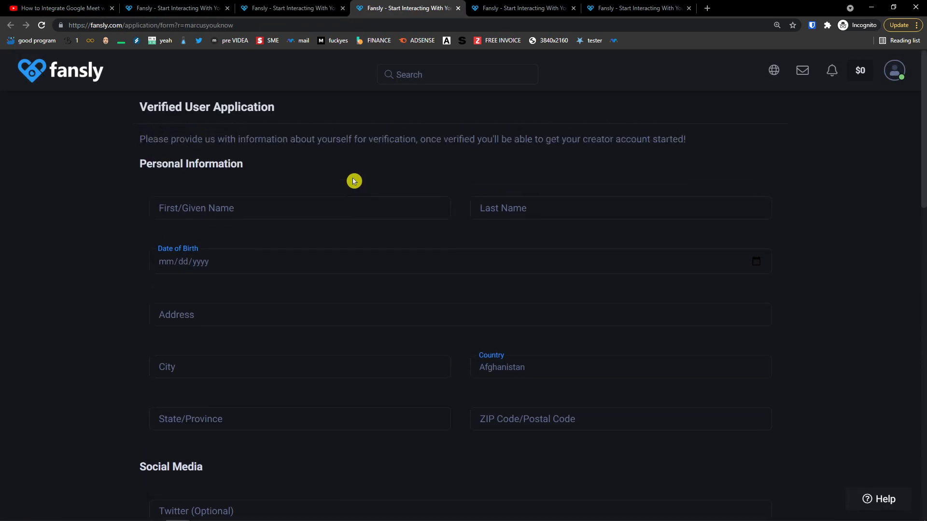
pyautogui.click(256, 203)
pyautogui.click(533, 211)
pyautogui.scroll(-1, 395, 198)
pyautogui.click(296, 212)
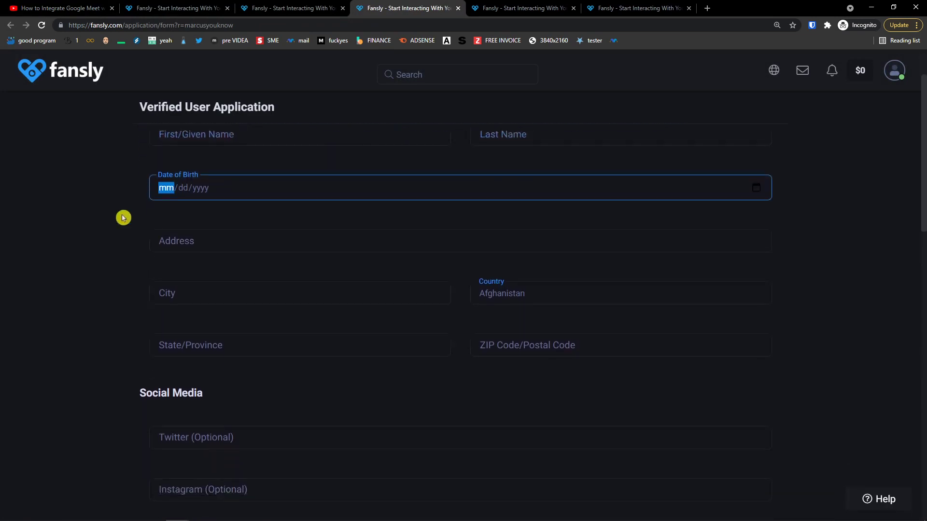
pyautogui.scroll(-1, 123, 218)
pyautogui.click(232, 220)
pyautogui.click(268, 263)
pyautogui.click(500, 280)
pyautogui.scroll(-1, 502, 282)
pyautogui.click(263, 279)
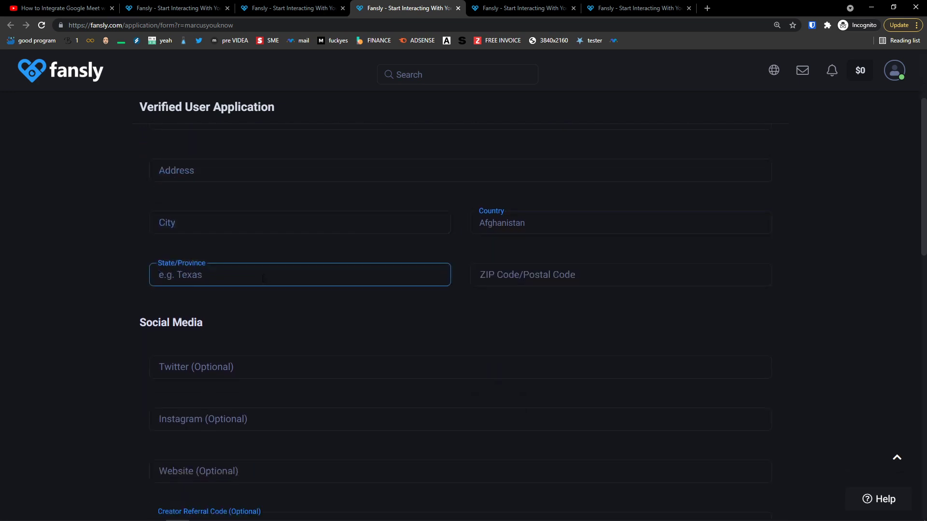
pyautogui.scroll(-2, 262, 278)
pyautogui.click(257, 269)
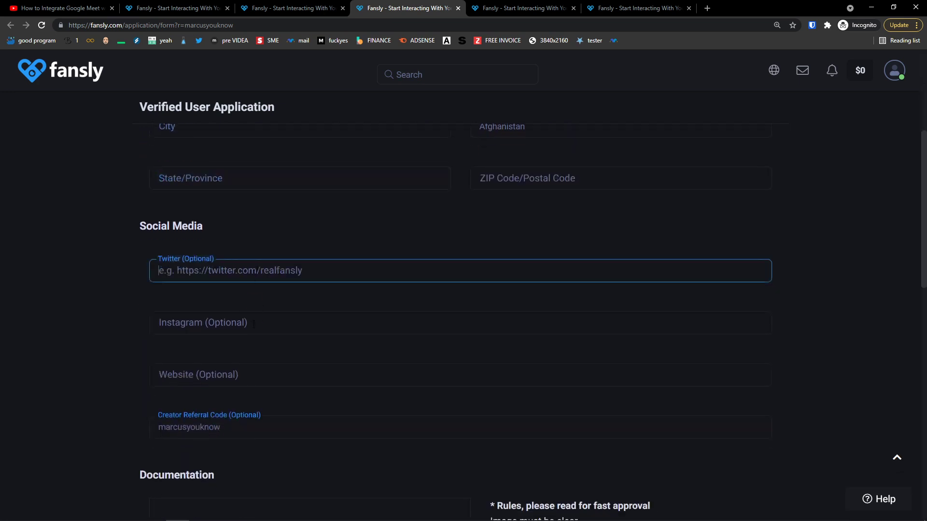
pyautogui.press('Tab')
pyautogui.press('Tab')
pyautogui.scroll(-1, 158, 297)
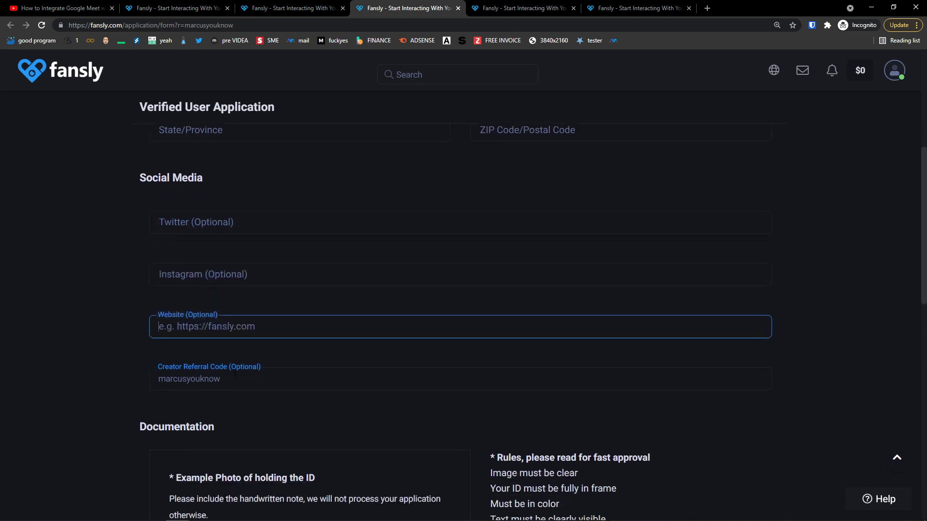
pyautogui.press('Tab')
pyautogui.click(103, 362)
pyautogui.scroll(-3, 126, 360)
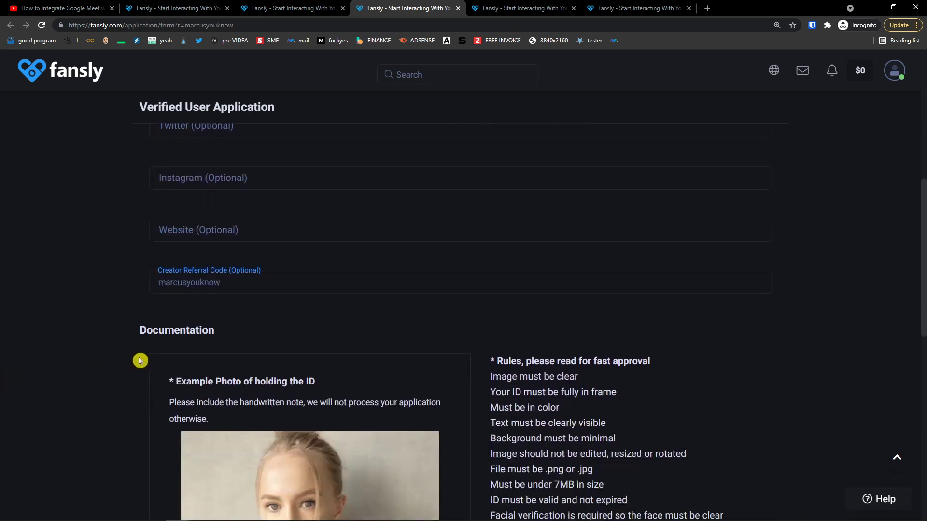
pyautogui.scroll(-3, 428, 354)
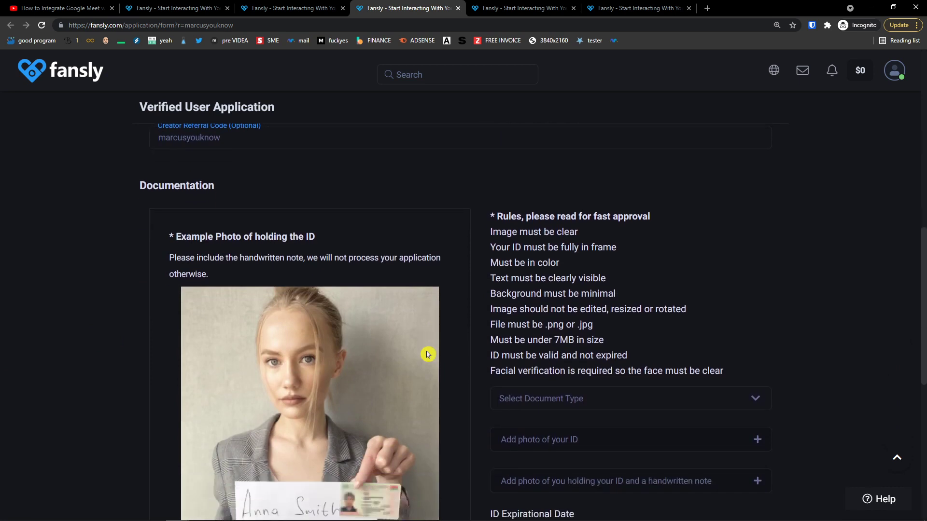
pyautogui.scroll(2, 429, 354)
pyautogui.scroll(-2, 470, 358)
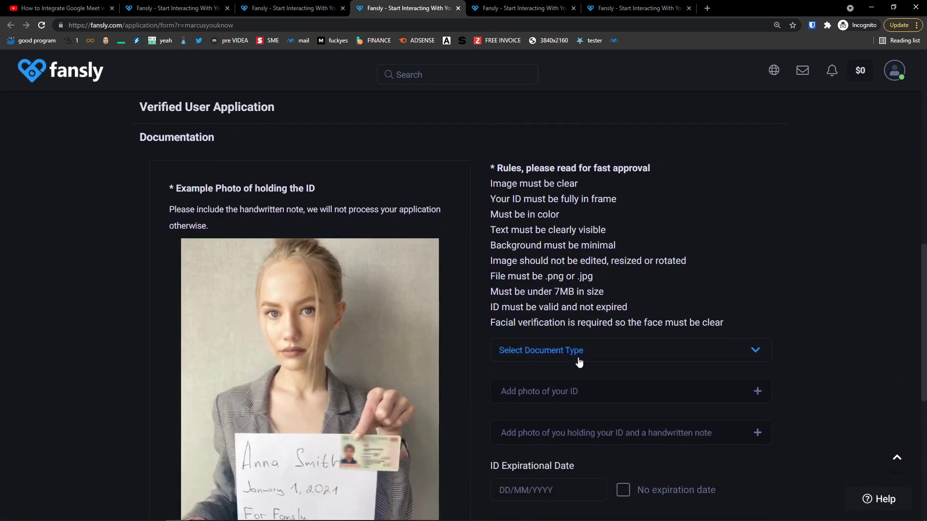
pyautogui.scroll(-1, 580, 362)
pyautogui.scroll(-1, 584, 360)
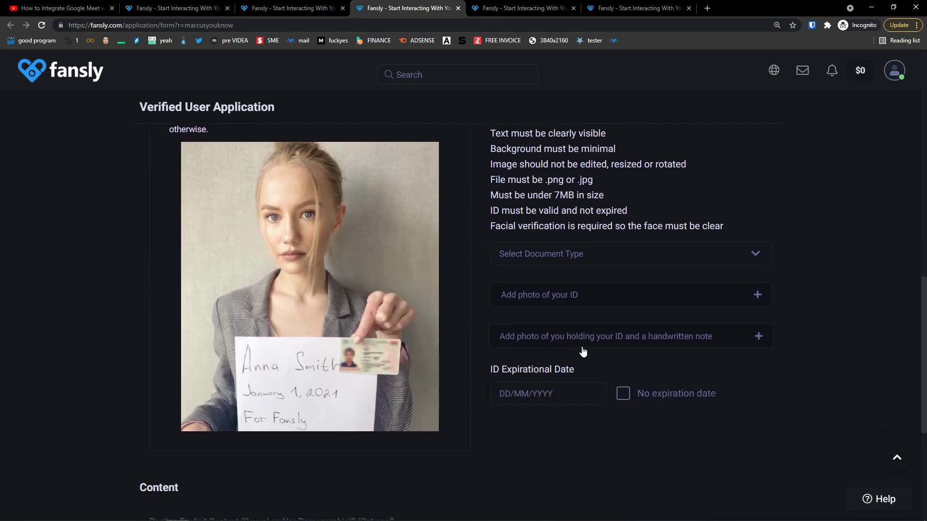
pyautogui.click(649, 354)
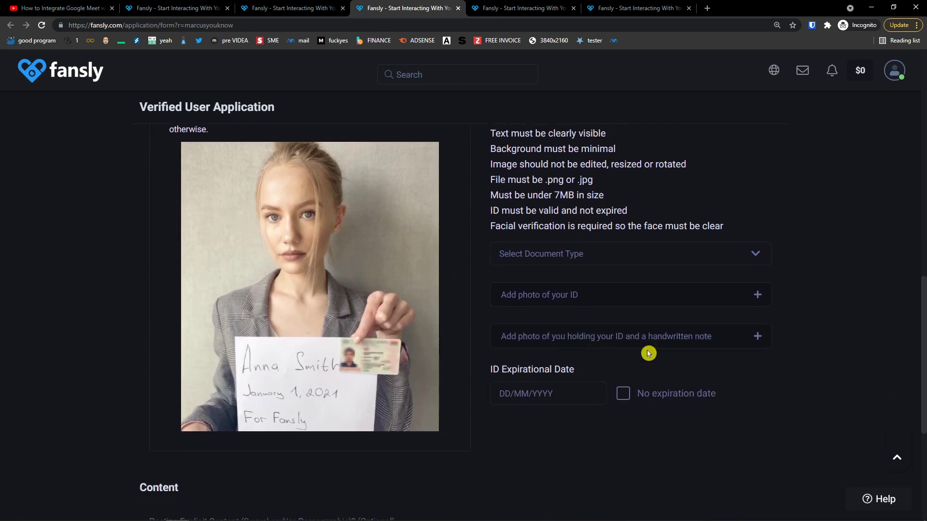
pyautogui.scroll(4, 345, 340)
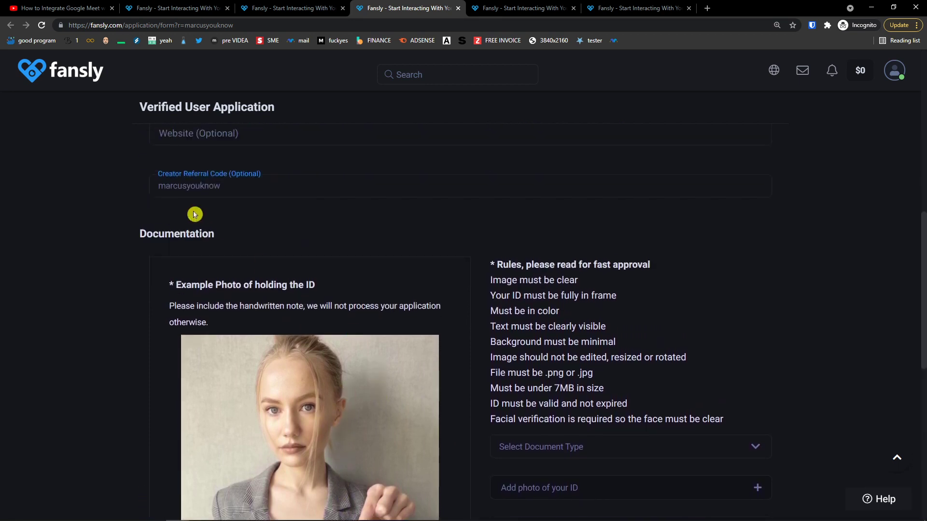
pyautogui.moveTo(309, 195); pyautogui.dragTo(72, 186)
pyautogui.click(75, 193)
pyautogui.scroll(-3, 230, 197)
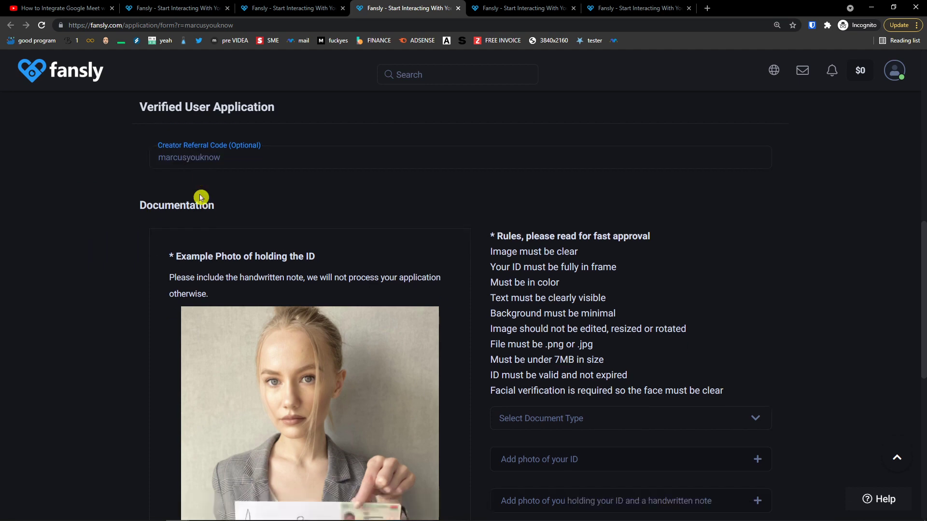
pyautogui.scroll(1, 504, 319)
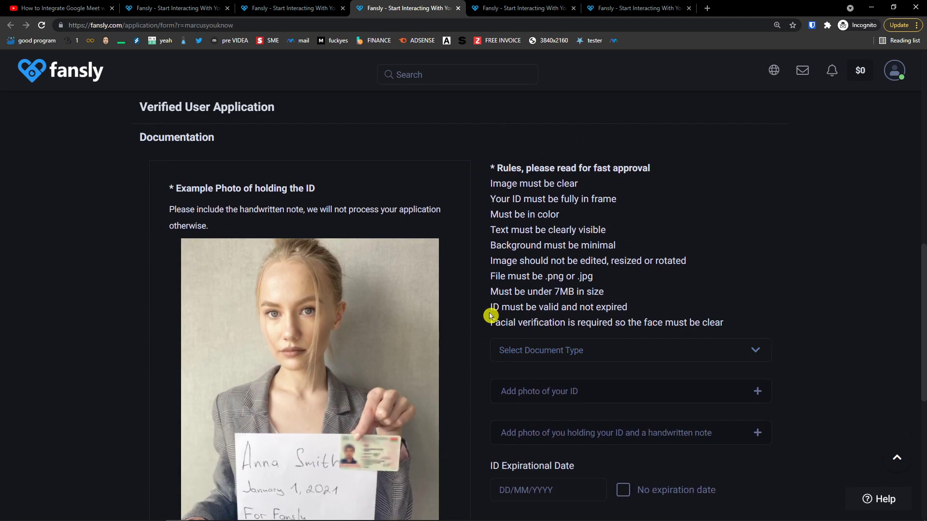
pyautogui.scroll(-1, 490, 316)
pyautogui.click(589, 303)
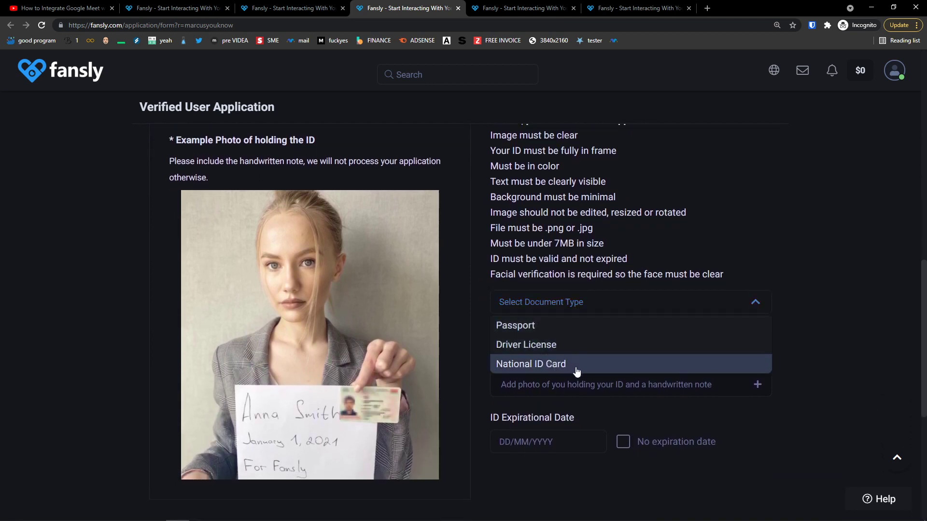
# Step: Choose National ID Card as the application's document type
pyautogui.click(578, 371)
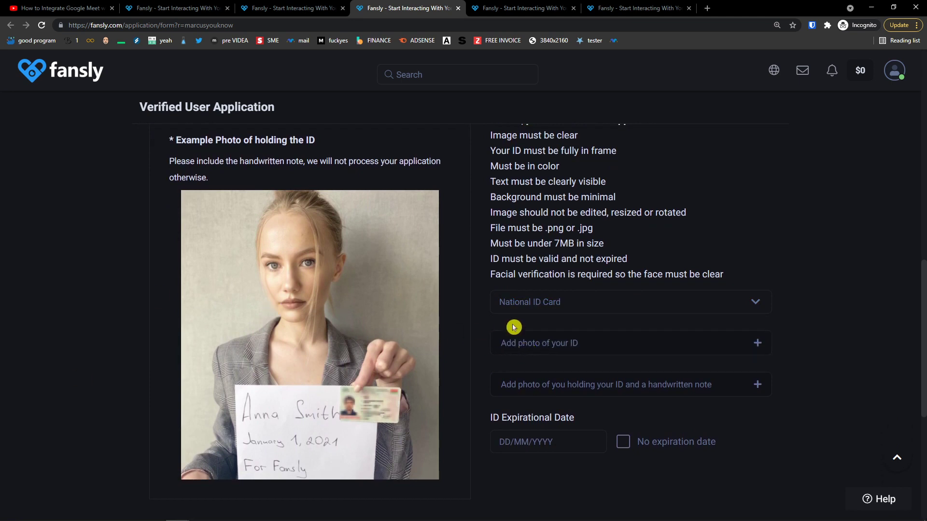
pyautogui.scroll(-1, 531, 327)
pyautogui.scroll(1, 527, 333)
pyautogui.scroll(1, 488, 334)
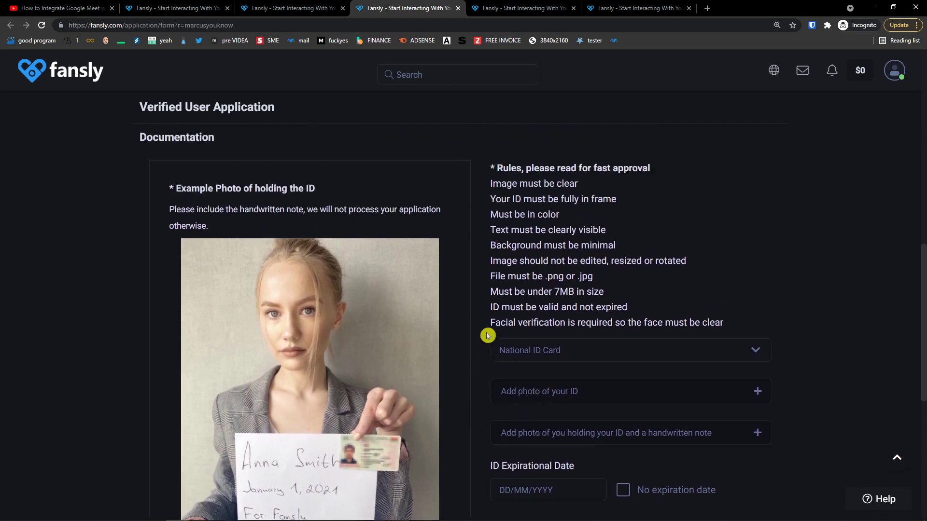
pyautogui.scroll(-1, 487, 334)
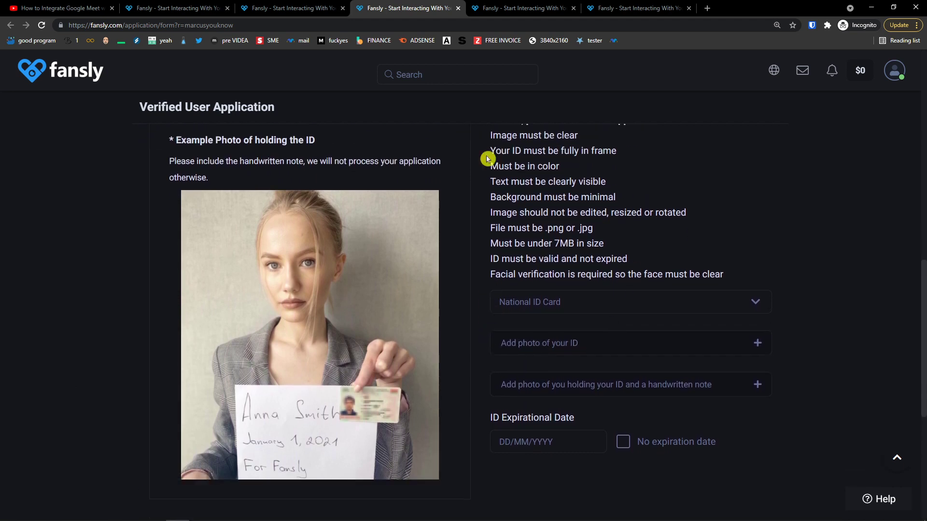
# Step: Review the ID photo rules, highlighting the one about clearly visible text
pyautogui.moveTo(487, 159); pyautogui.dragTo(606, 183)
pyautogui.click(586, 187)
pyautogui.moveTo(496, 181); pyautogui.dragTo(616, 192)
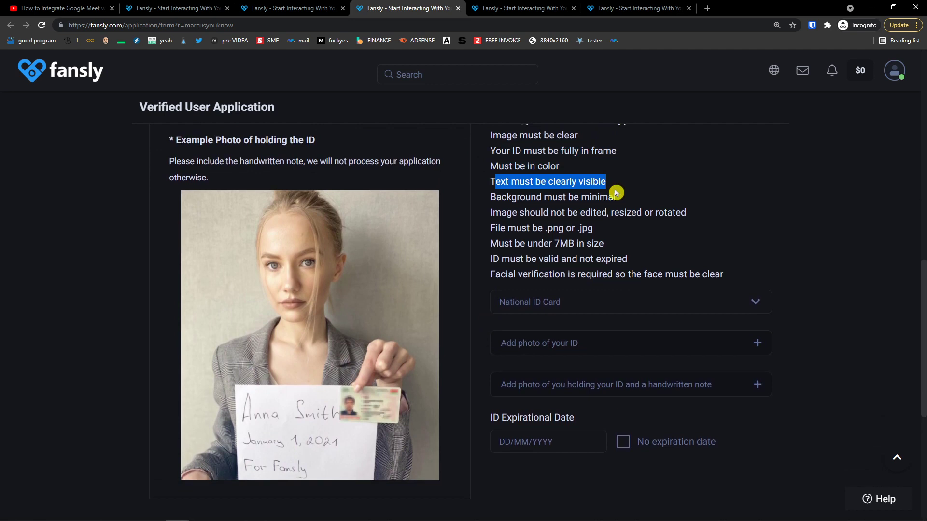
pyautogui.scroll(-2, 553, 273)
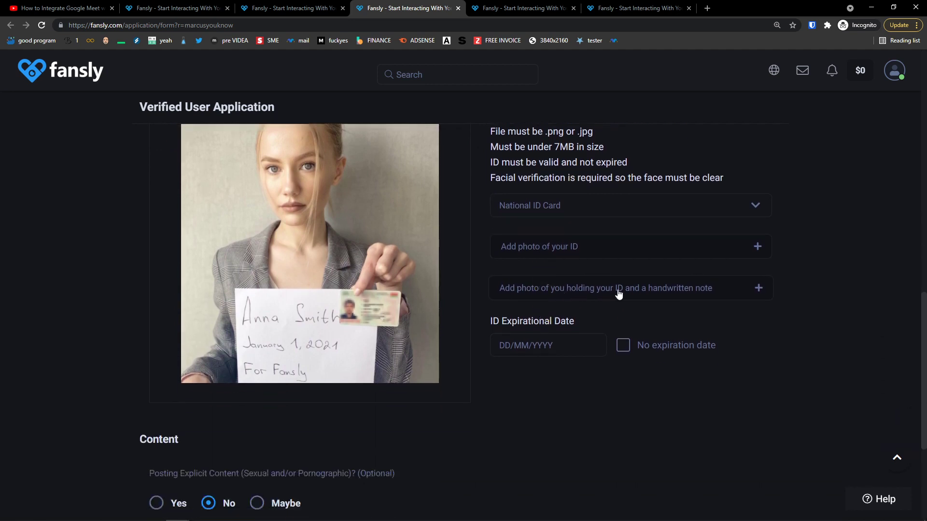
pyautogui.scroll(1, 335, 370)
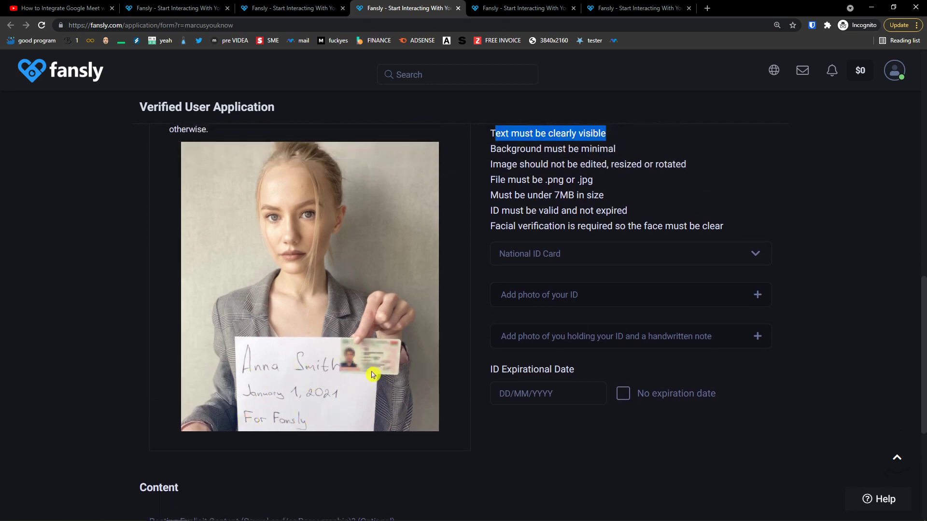
pyautogui.scroll(-1, 531, 378)
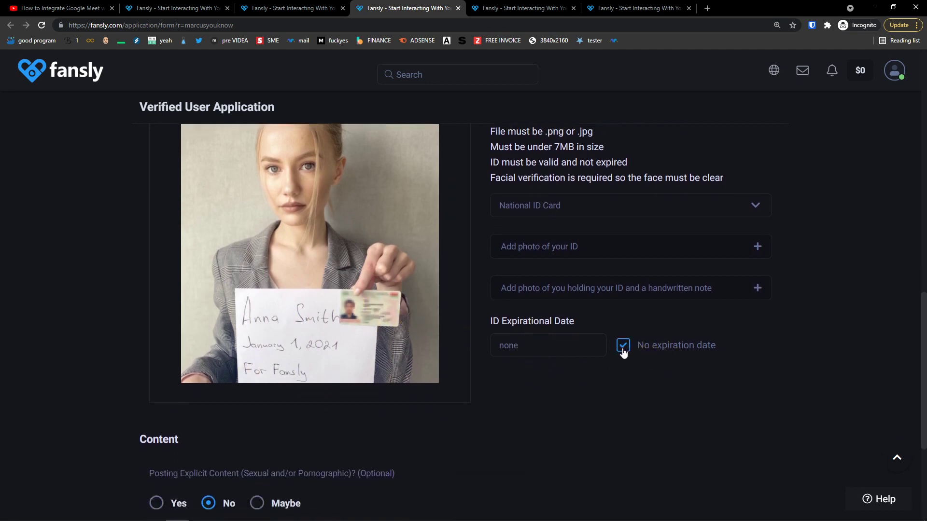
pyautogui.scroll(-3, 534, 345)
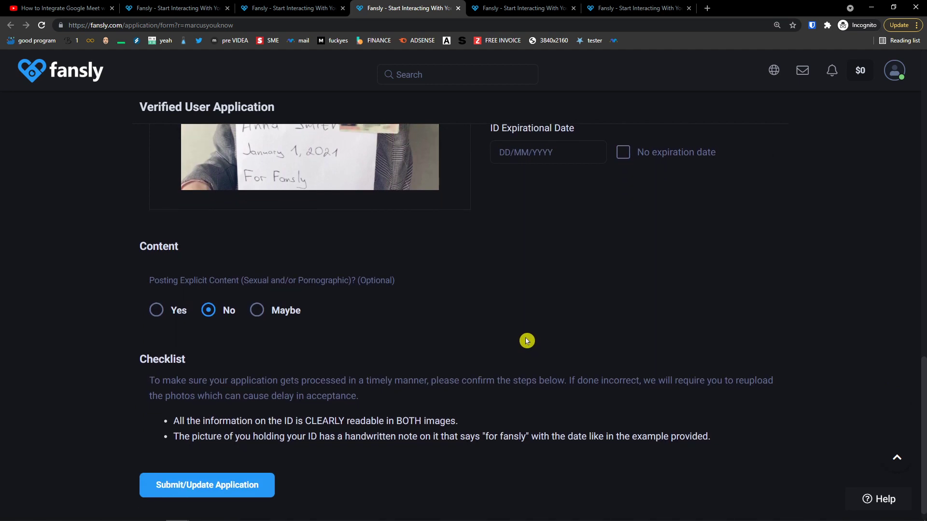
# Step: Set the Explicit Content question in the Content section to Maybe
pyautogui.tripleClick(144, 272)
pyautogui.click(173, 269)
pyautogui.moveTo(169, 266); pyautogui.dragTo(237, 265)
pyautogui.click(236, 265)
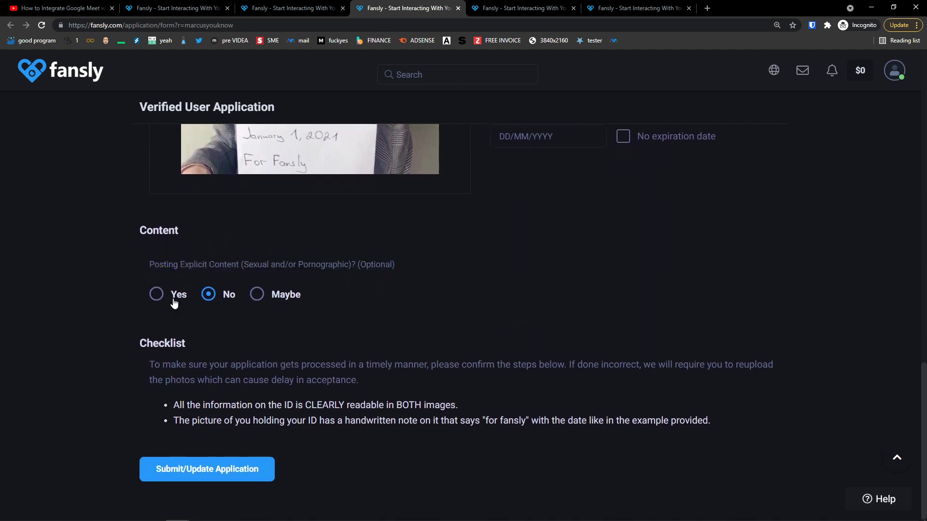
pyautogui.click(285, 305)
pyautogui.moveTo(141, 363); pyautogui.dragTo(468, 410)
pyautogui.click(473, 410)
pyautogui.scroll(1, 558, 342)
# Step: Scroll through the Verified User Application form to review its sections
pyautogui.scroll(-1, 561, 341)
pyautogui.scroll(15, 561, 341)
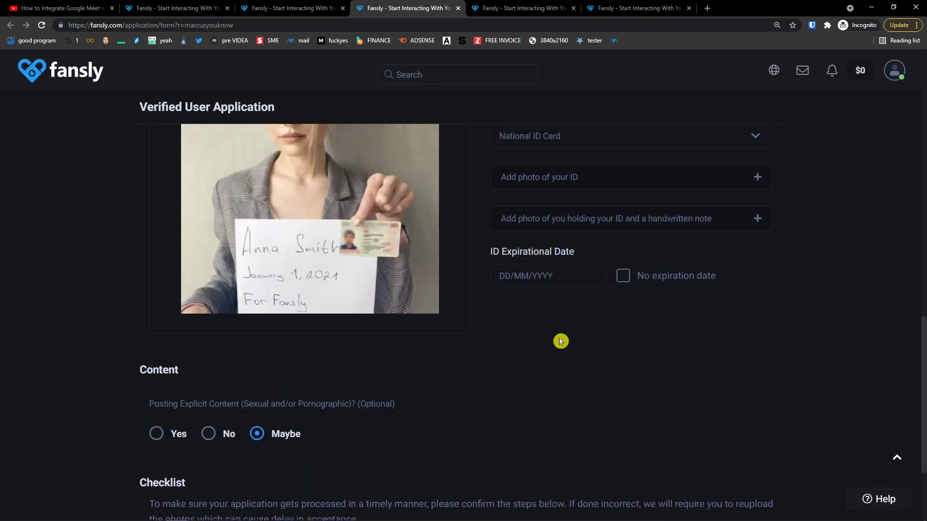
pyautogui.scroll(1, 527, 369)
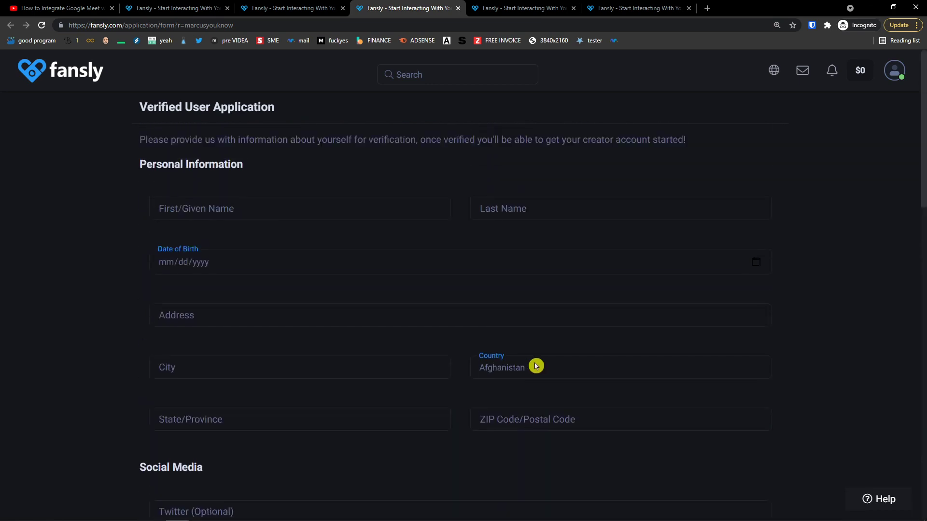
pyautogui.scroll(-2, 536, 364)
pyautogui.scroll(-3, 520, 354)
pyautogui.scroll(-15, 498, 354)
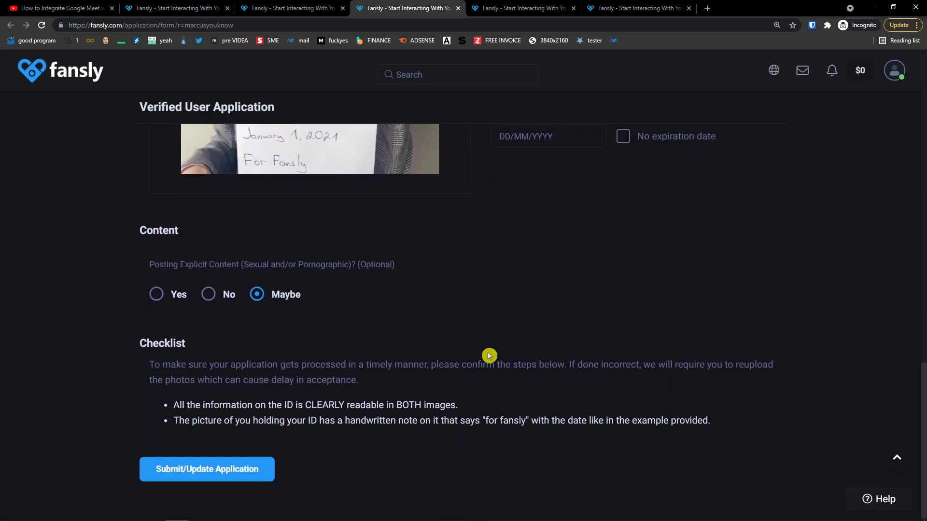
pyautogui.scroll(9, 493, 358)
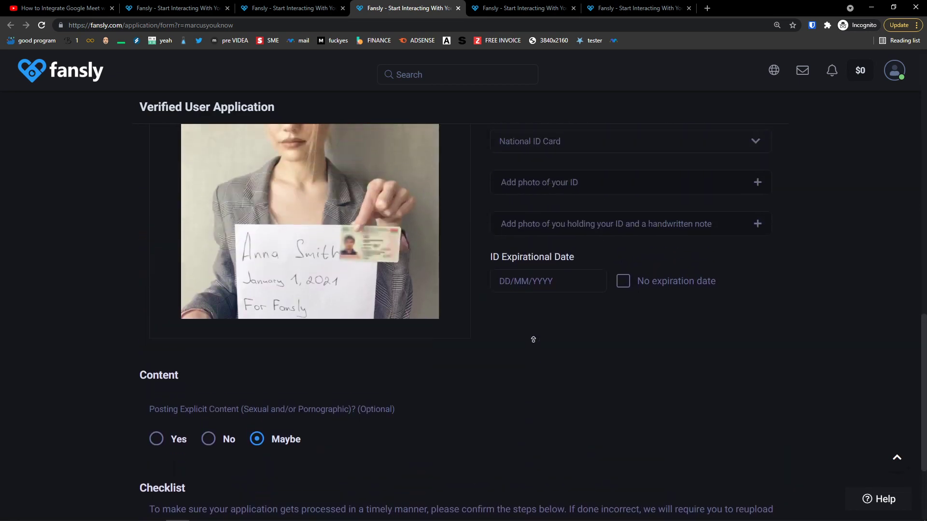
pyautogui.scroll(10, 533, 339)
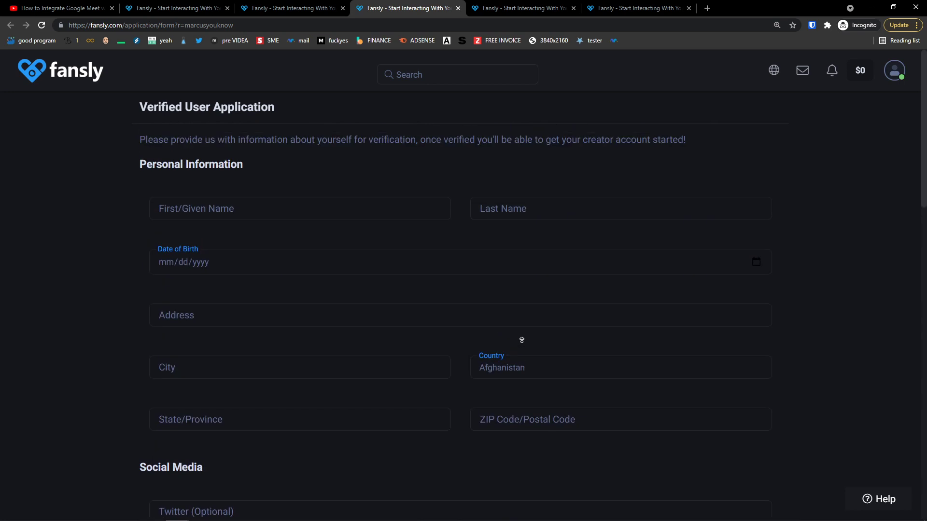
pyautogui.scroll(-15, 533, 343)
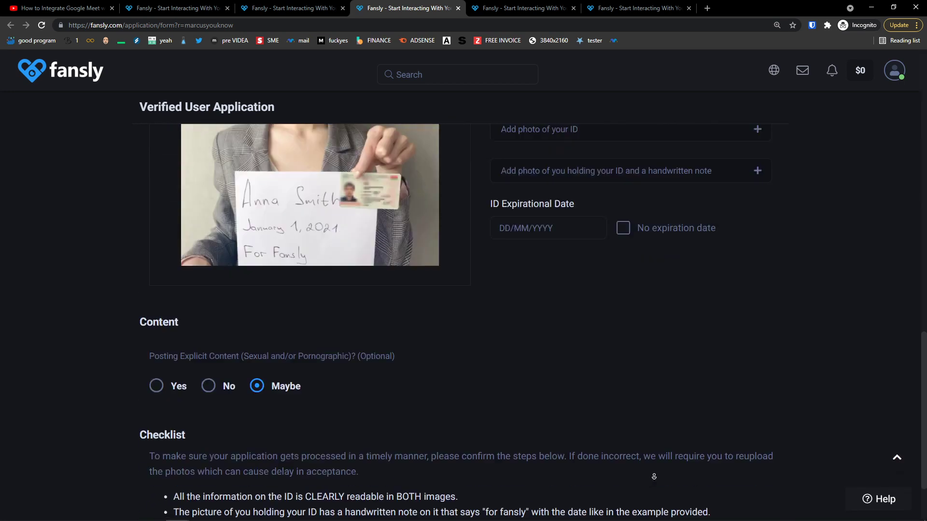
pyautogui.scroll(10, 628, 318)
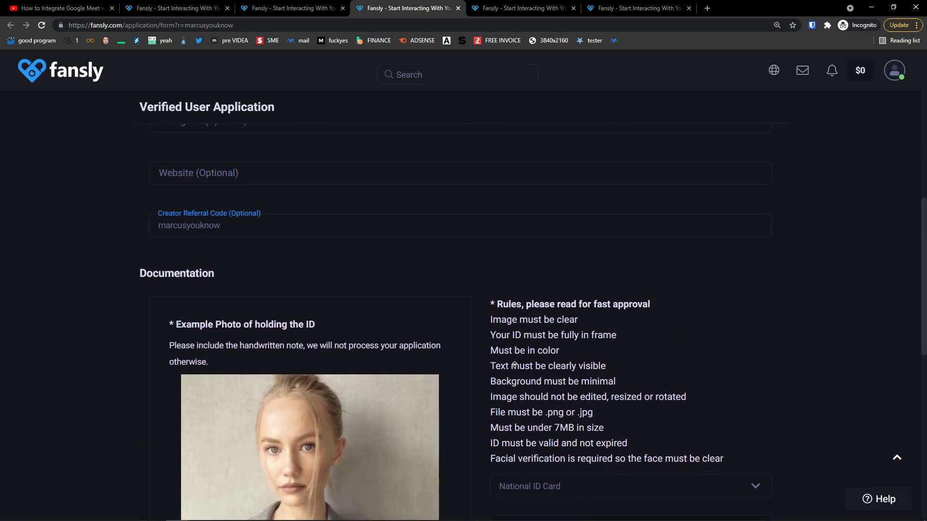
pyautogui.scroll(3, 463, 309)
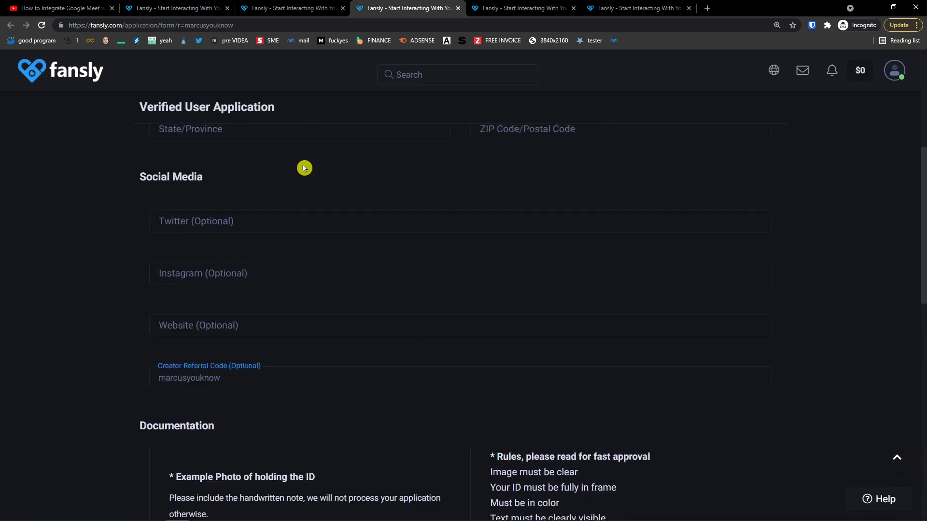
# Step: Open the Fansly registration link from the YouTube description in a fresh tab
pyautogui.click(57, 7)
pyautogui.click(139, 145)
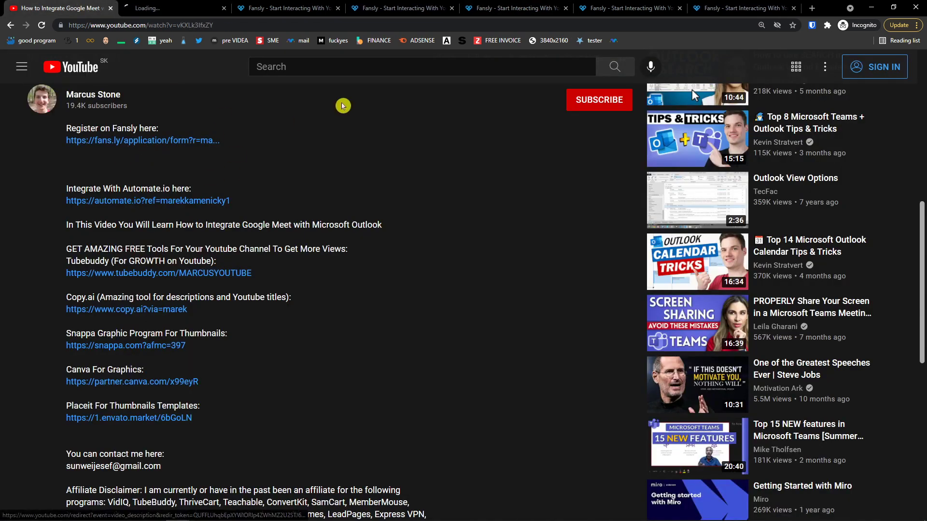
pyautogui.click(192, 6)
pyautogui.scroll(-4, 132, 192)
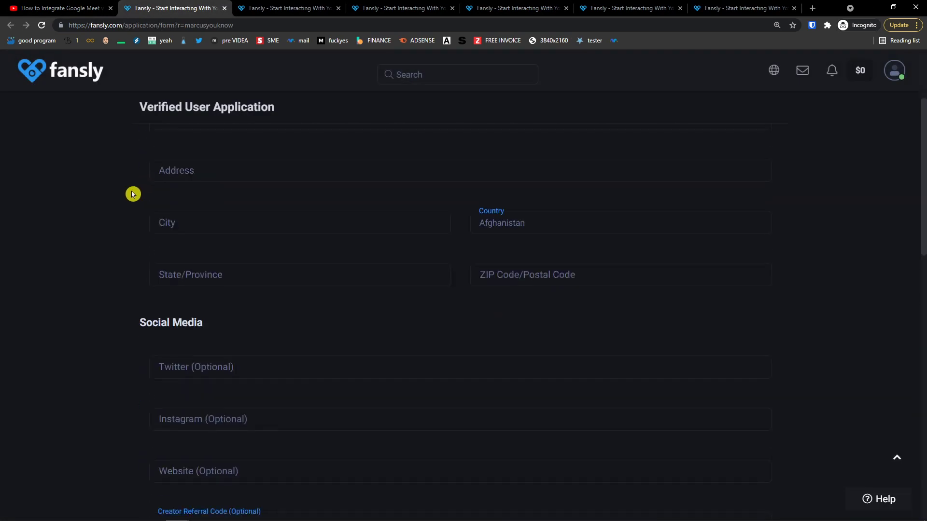
pyautogui.scroll(-2, 132, 194)
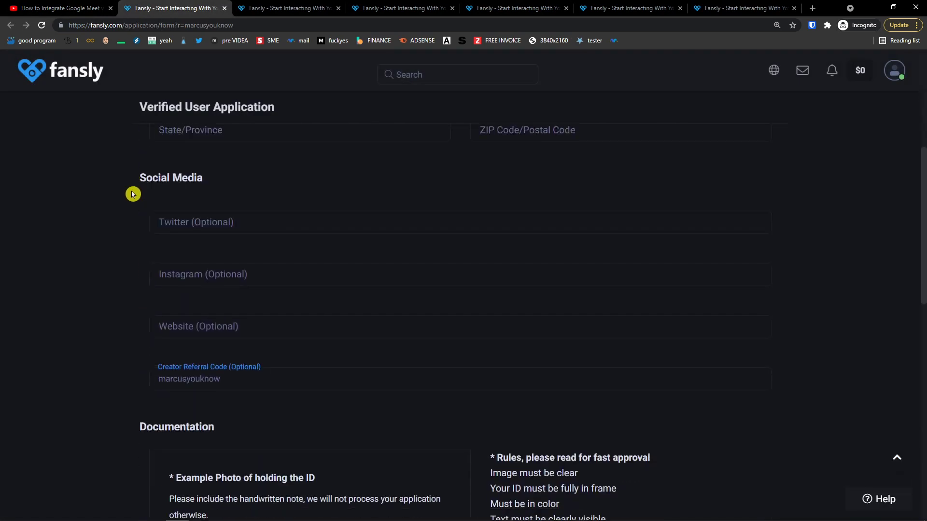
pyautogui.scroll(6, 111, 325)
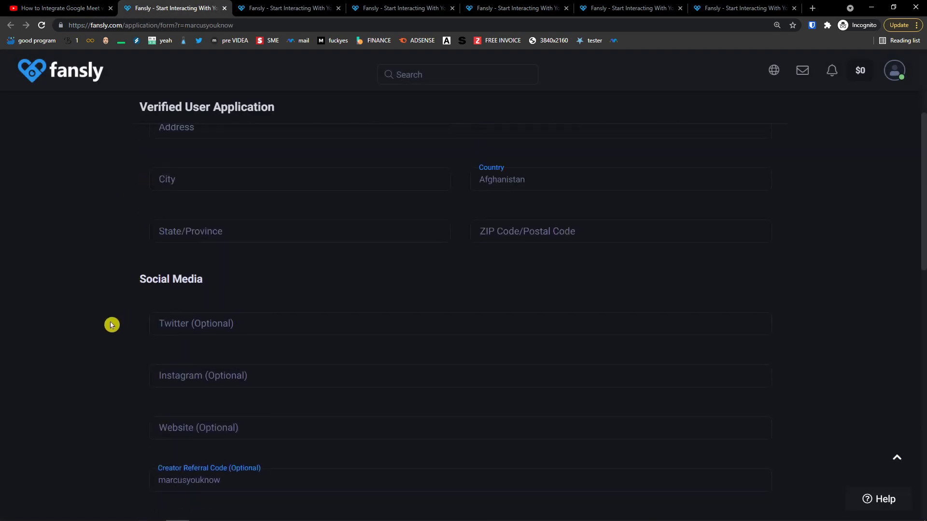